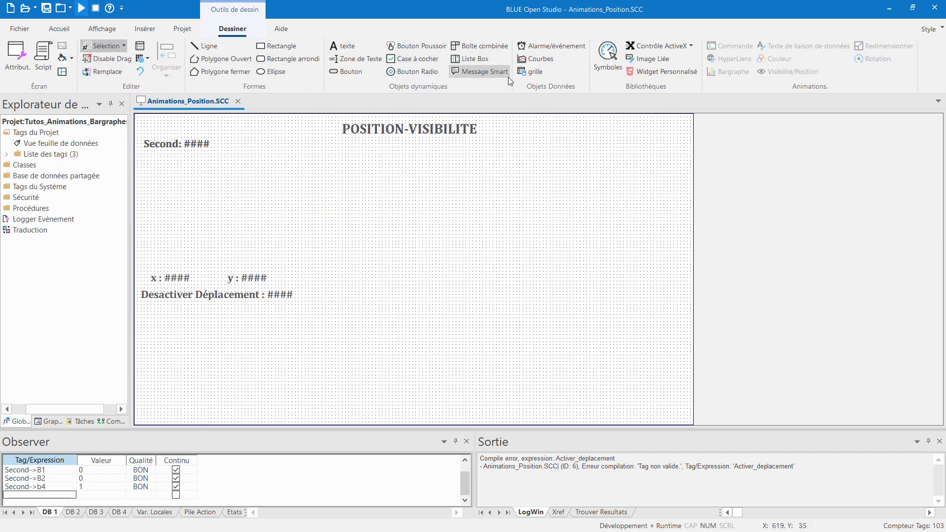
Step: Insert the target picture from the project's Resources folder as a linked image on the screen
click(664, 57)
click(212, 217)
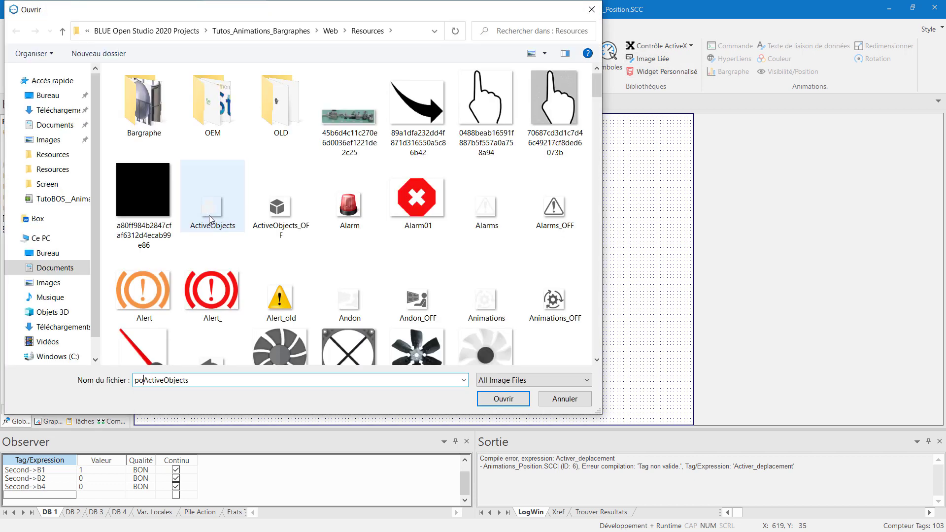
click(308, 206)
text(target)
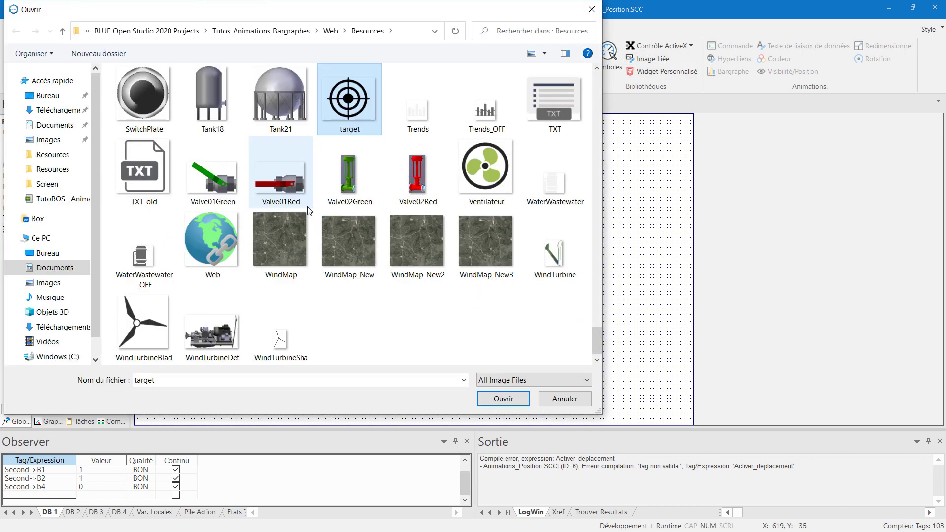
key(Return)
Step: Resize the target image to a width of 50 and a height of 40
click(292, 28)
double_click(318, 46)
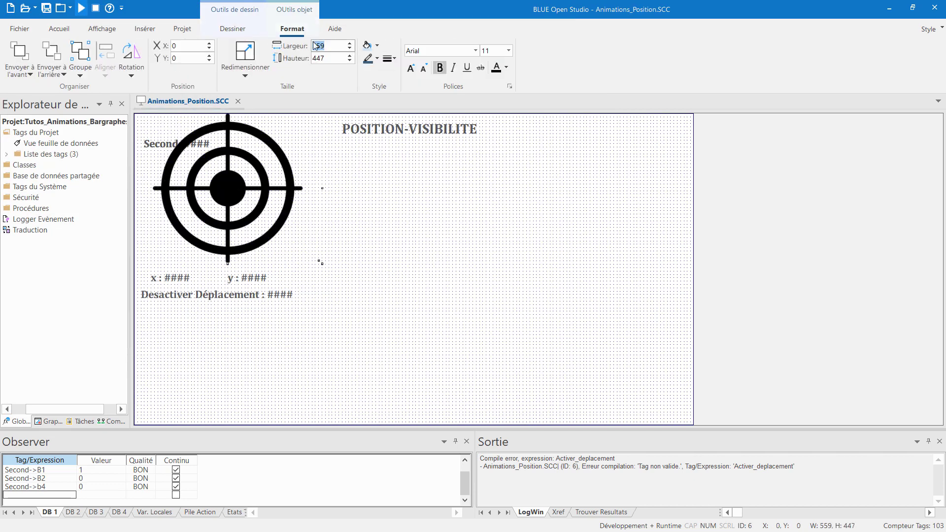
text(50)
key(Tab)
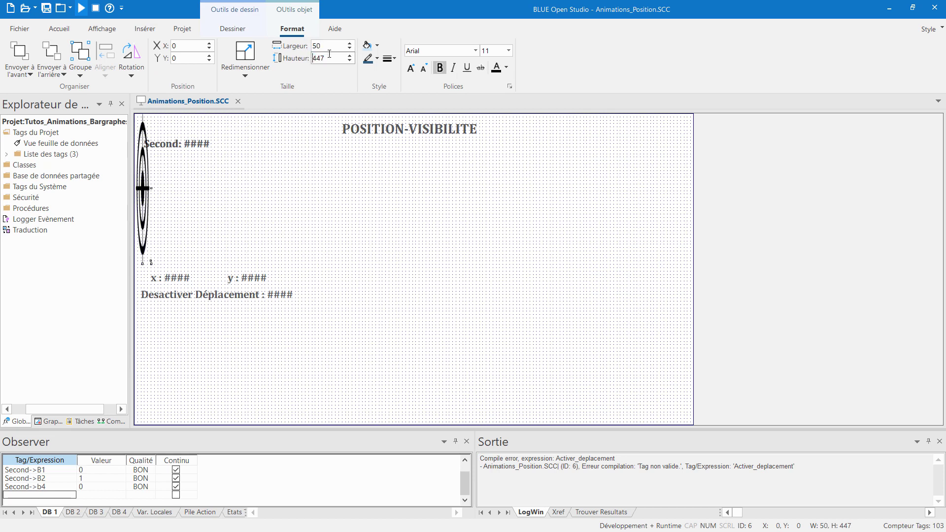
text(40)
key(Return)
Step: Position the target image at X 200 and Y 300
drag(143, 121, 206, 203)
double_click(179, 46)
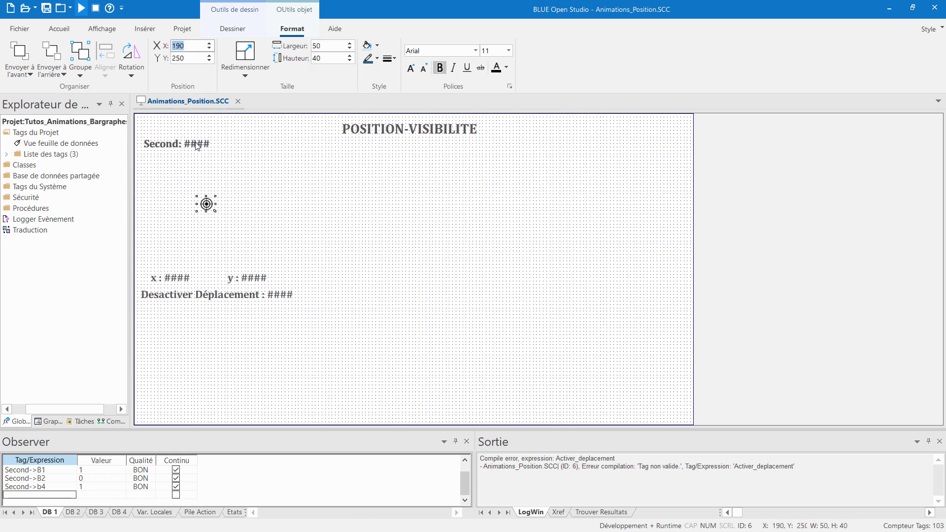
text(200)
double_click(181, 59)
text(300)
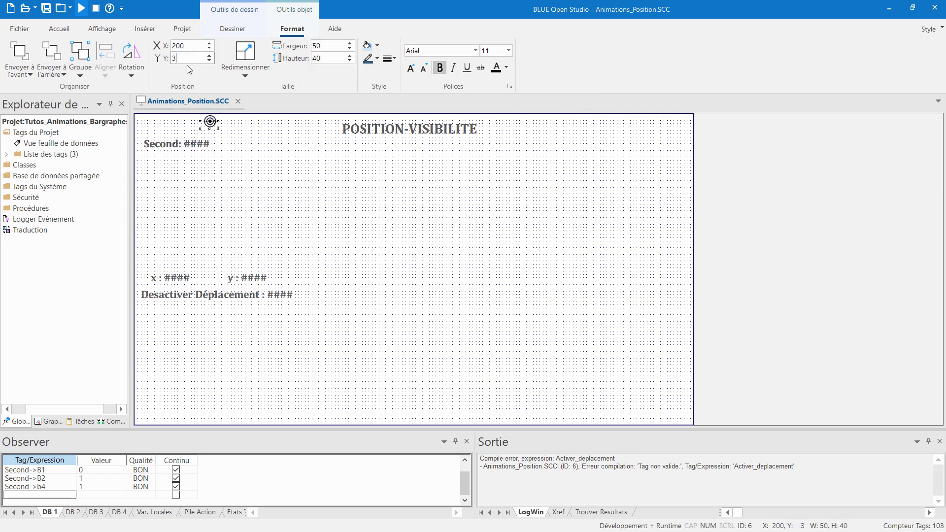
click(251, 176)
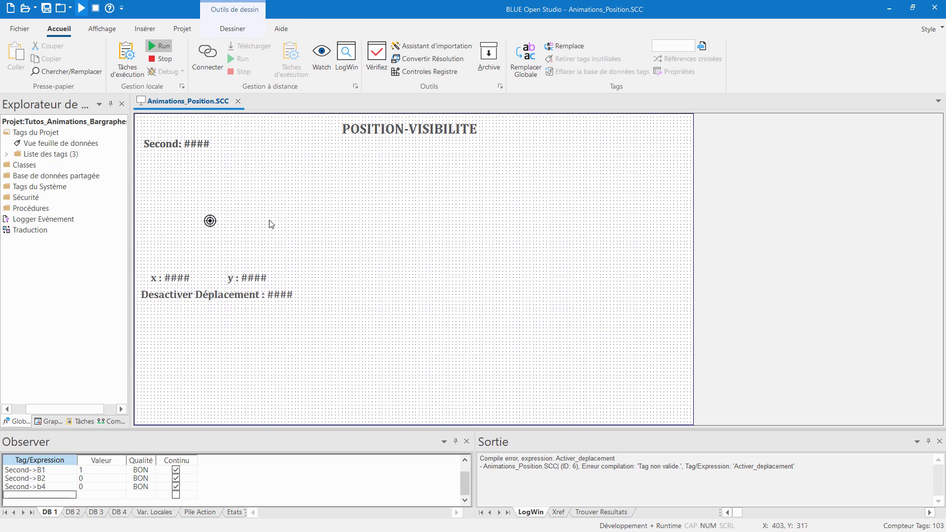
Step: Draw a rectangle about 443 wide and 259 high around the target image and send it behind the target
click(209, 221)
click(243, 30)
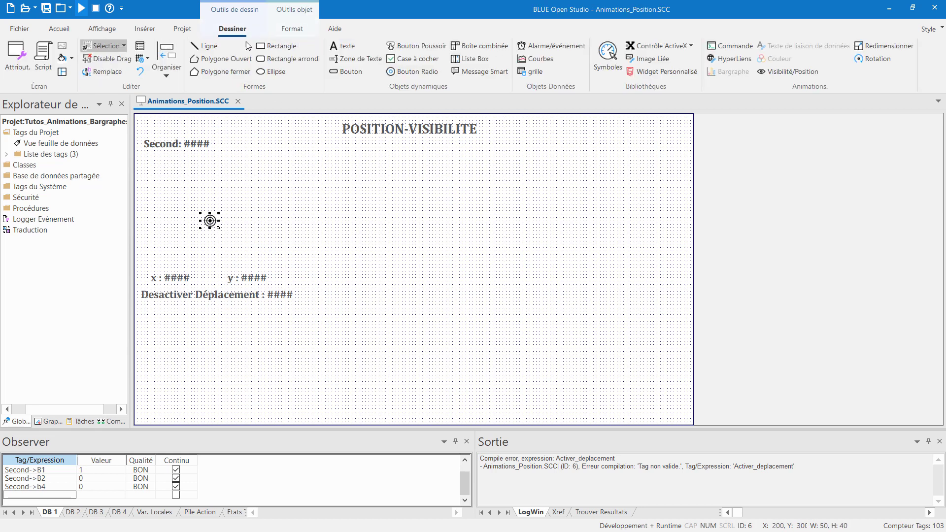
click(249, 46)
drag(143, 170, 294, 258)
right_click(287, 249)
click(345, 424)
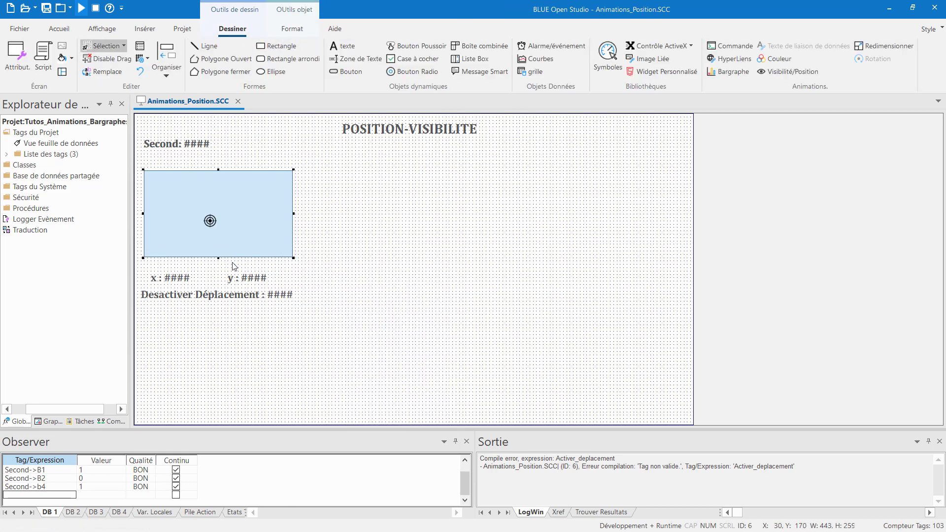
Step: Resize the rectangle to a width of 250 and a height of 240
click(292, 30)
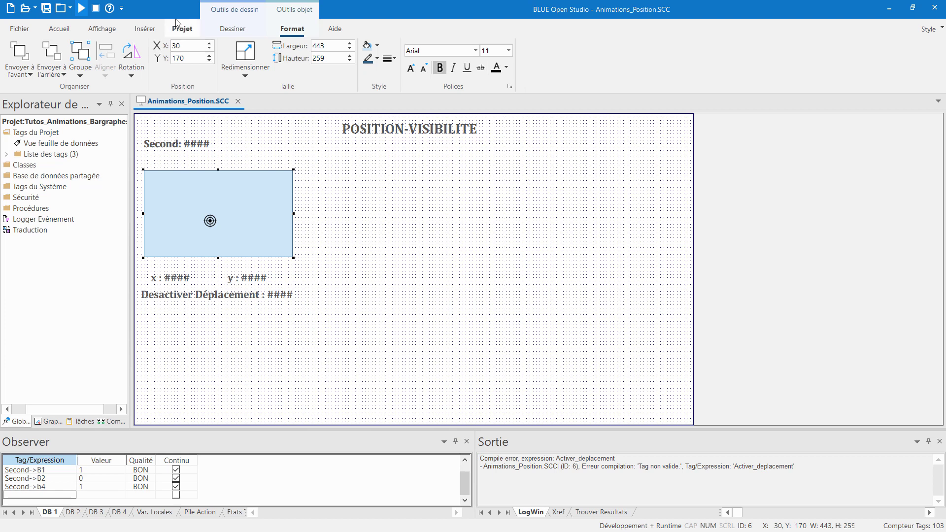
double_click(319, 46)
text(250)
double_click(318, 58)
text(240)
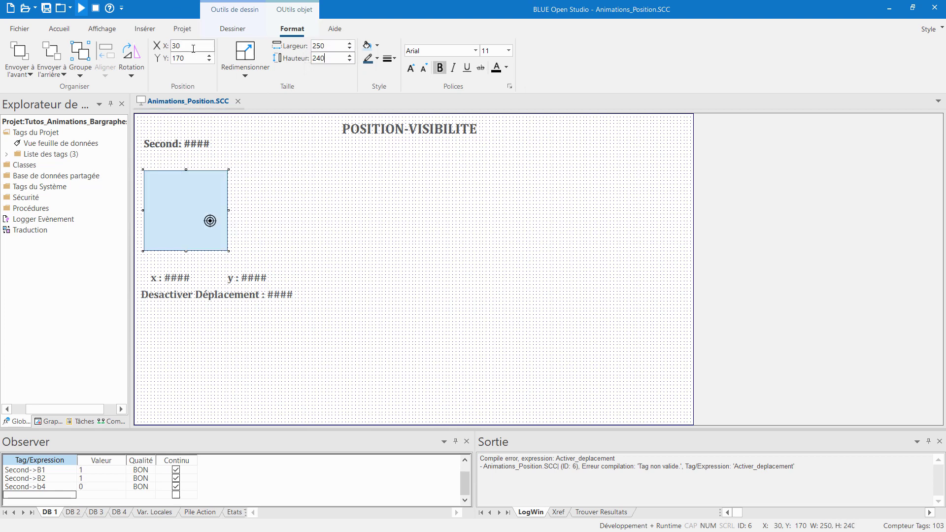
Step: Position the rectangle at X 100 and Y 200 so that it is centred on the target
double_click(186, 46)
text(100)
double_click(181, 58)
text(200)
click(276, 171)
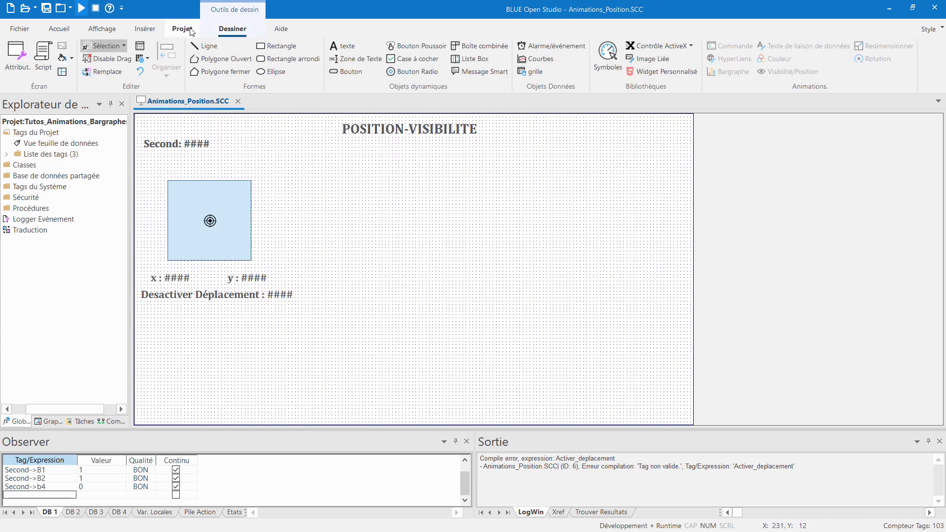
Step: Add a Visibilité/Position animation to the target image and open its object properties beside the drawing
click(210, 221)
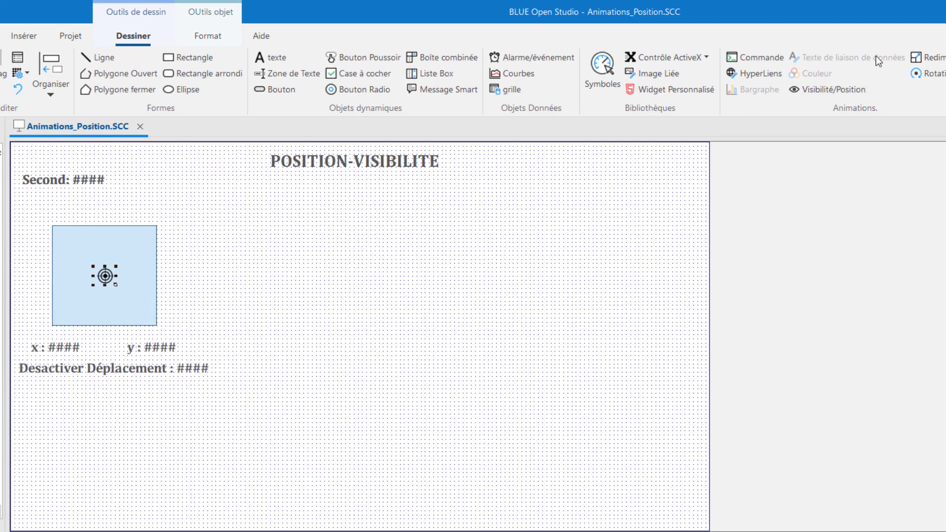
click(839, 93)
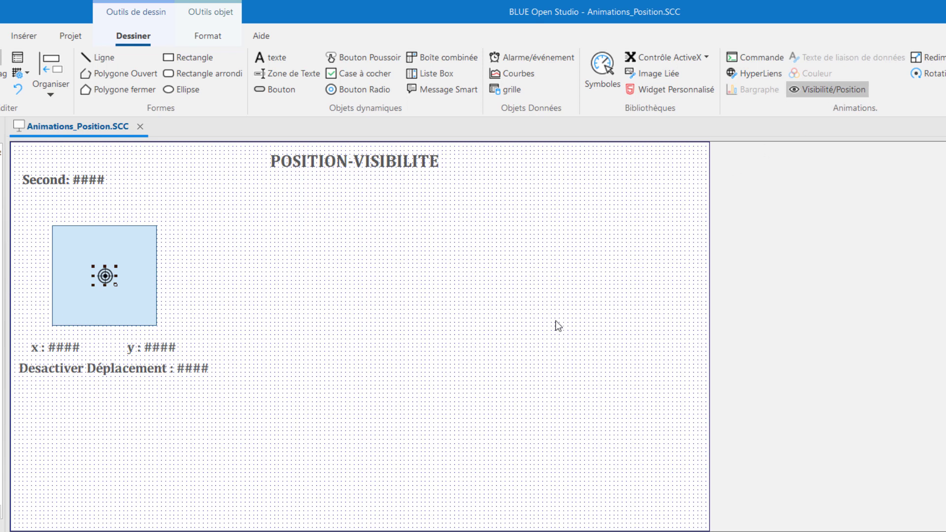
double_click(113, 285)
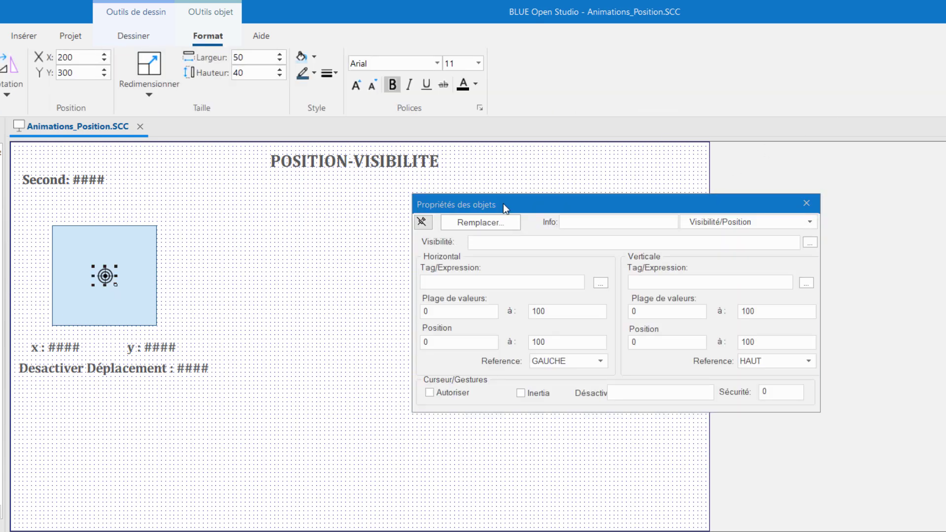
drag(505, 207, 380, 187)
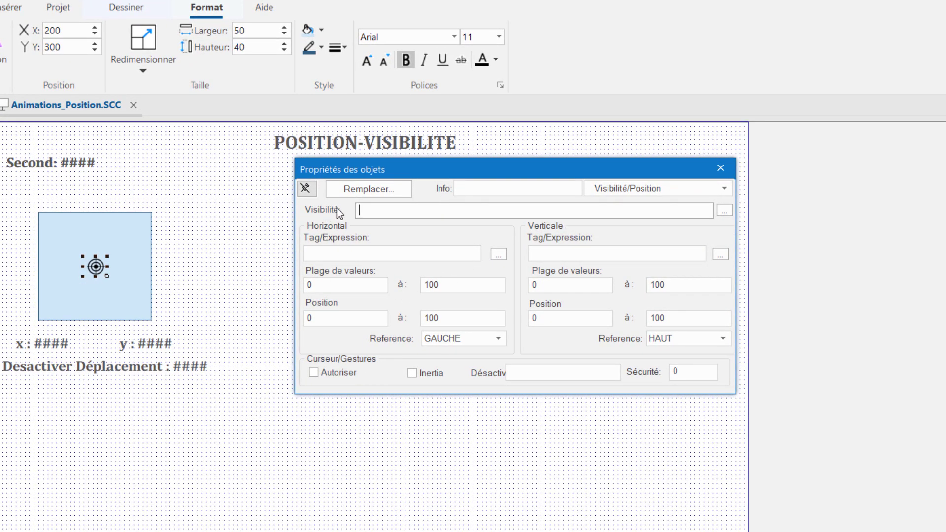
Step: Assign tag x to the target's horizontal movement and tag y to its vertical movement
click(414, 252)
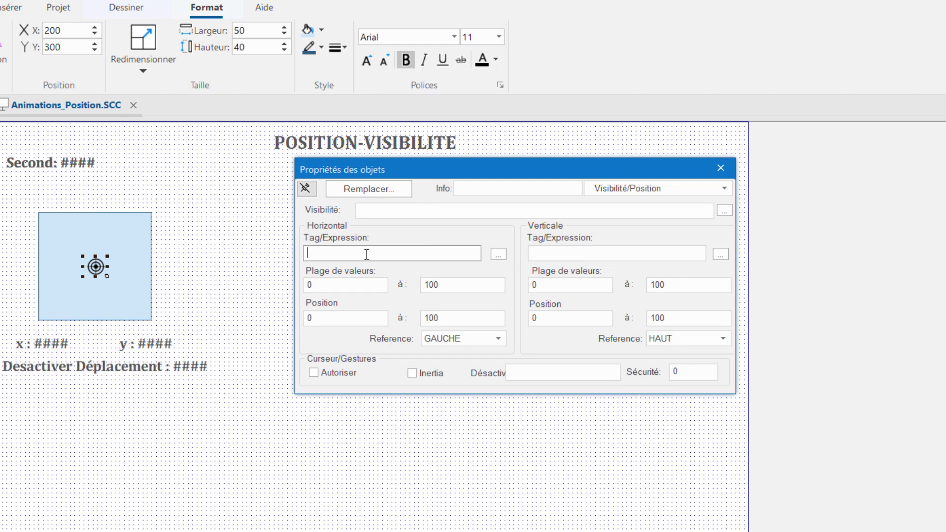
text(x)
click(578, 251)
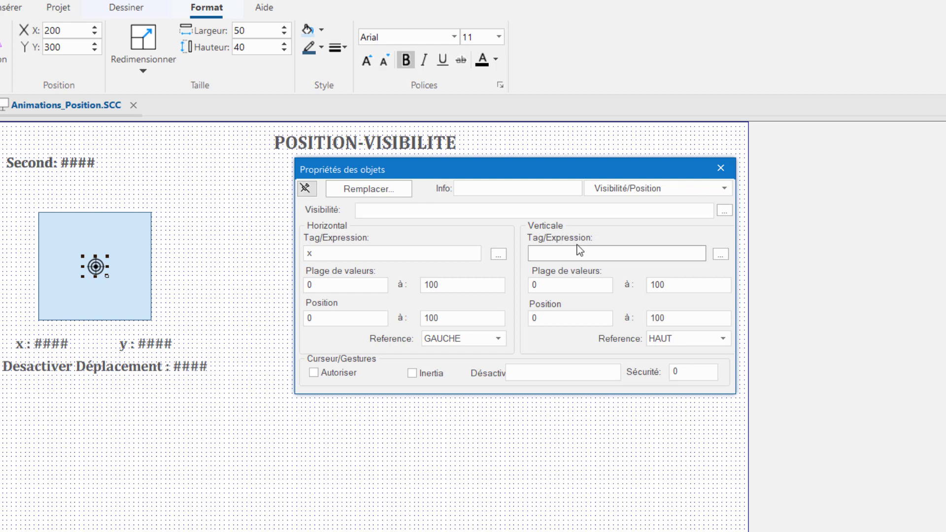
text(y)
Step: Set the horizontal value range to -100 to 100 and the horizontal position range to -100 to 100
double_click(341, 286)
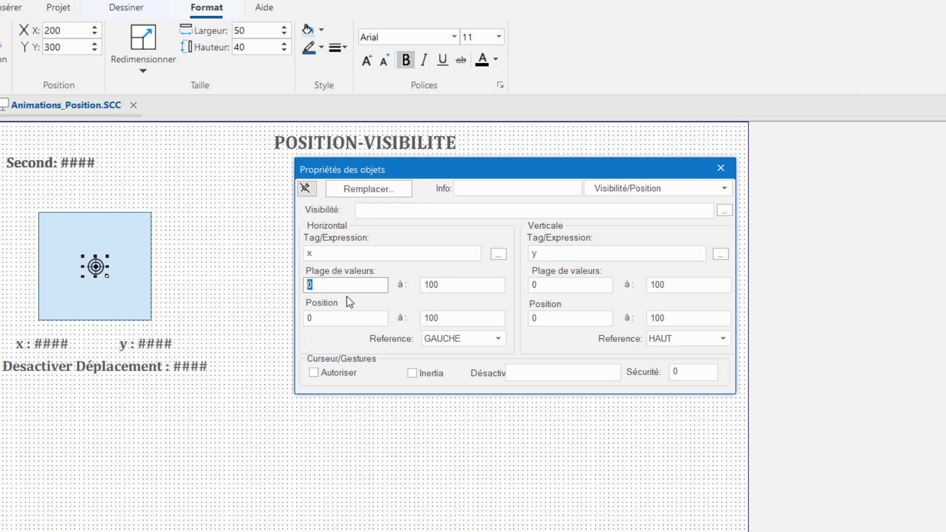
text(-100)
key(Tab)
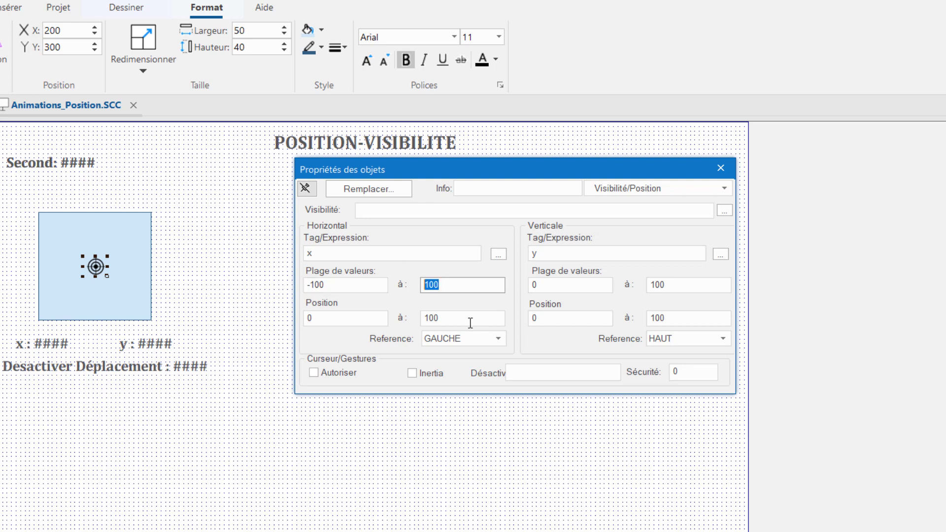
double_click(332, 318)
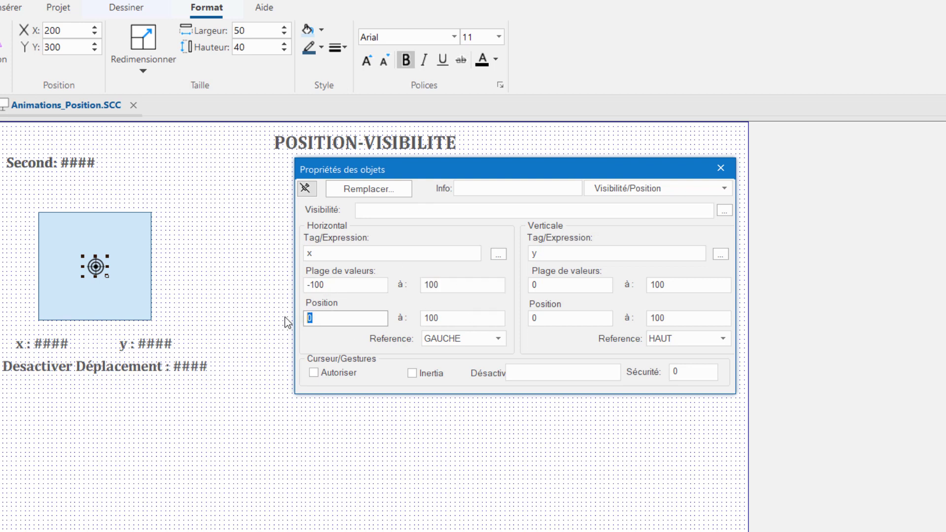
text(-100)
double_click(433, 319)
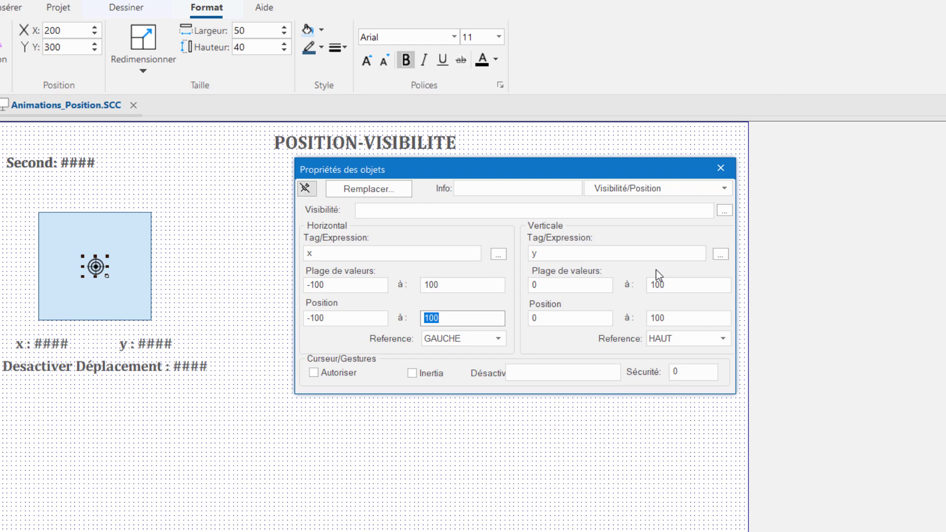
Step: Set the start of the vertical position range to -100
click(551, 257)
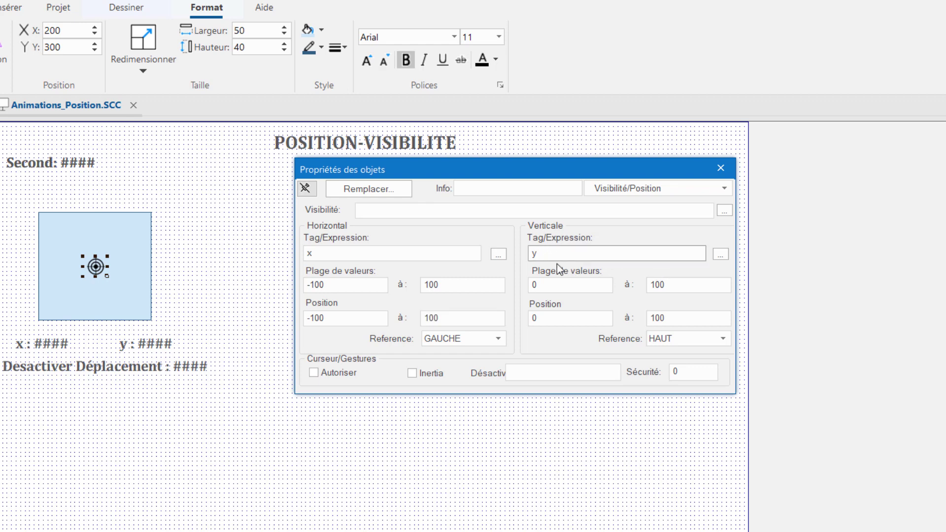
click(538, 284)
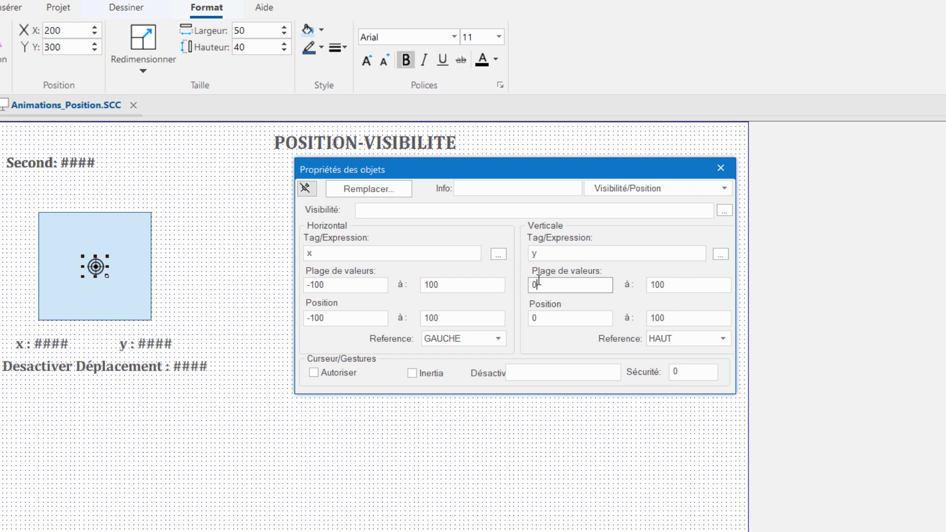
double_click(534, 285)
double_click(542, 319)
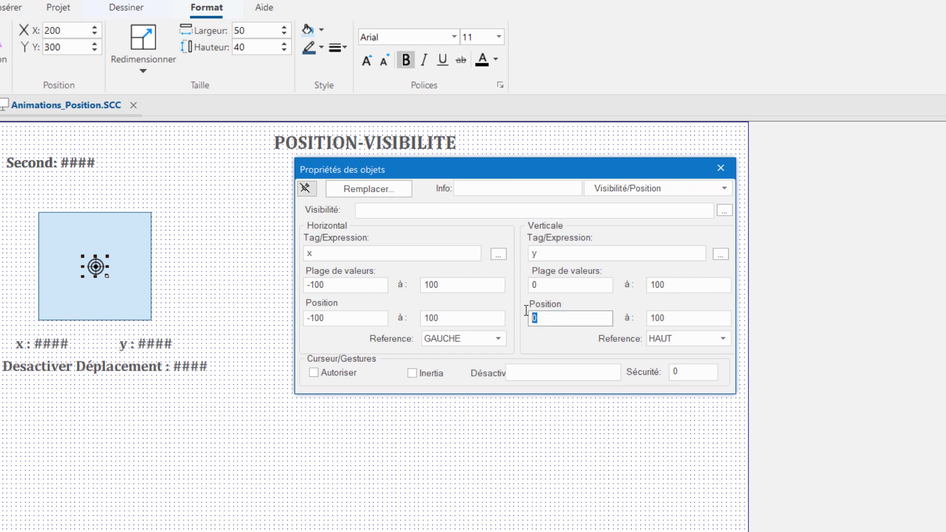
text(-100)
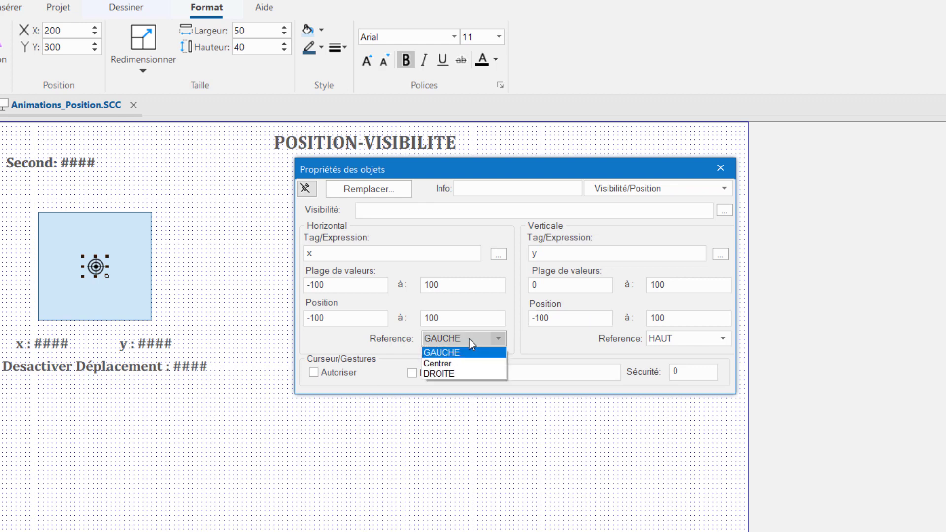
Step: Set both the horizontal and vertical movement references to Centrer
click(474, 365)
click(682, 339)
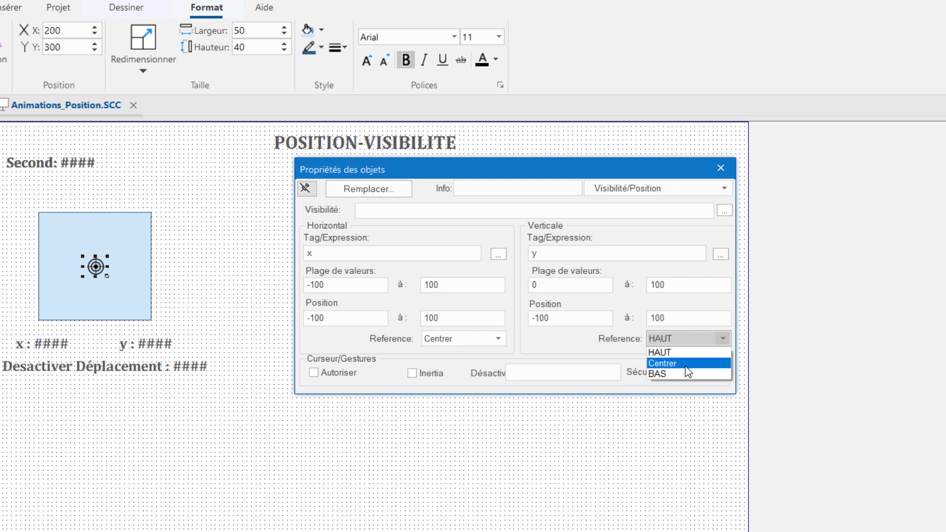
click(688, 365)
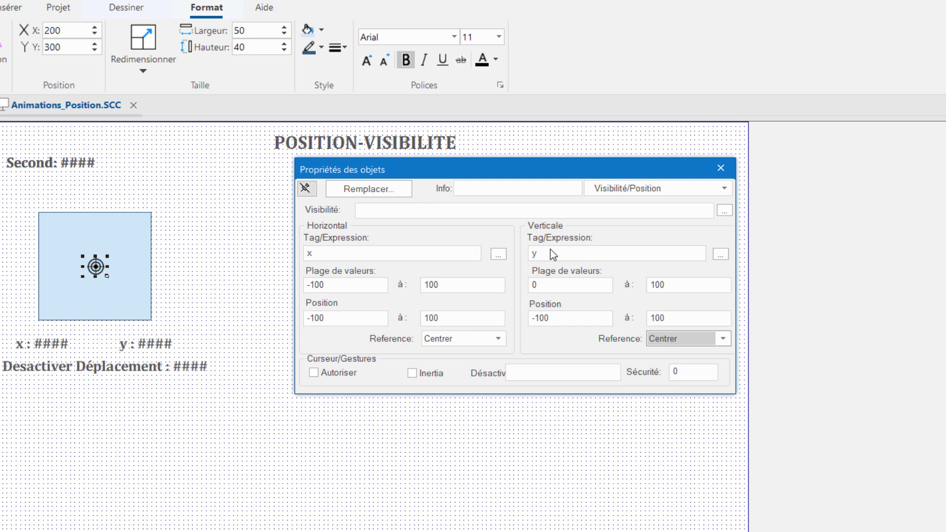
Step: Allow cursor and gesture movement of the target, with the desactiver_deplacement tag as its disabling condition, and close the properties
click(559, 366)
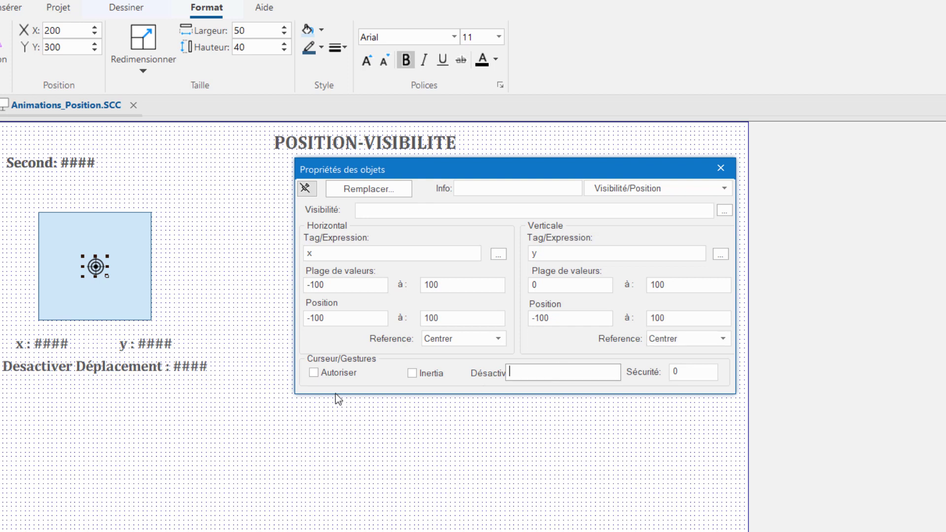
click(319, 372)
double_click(526, 373)
click(473, 199)
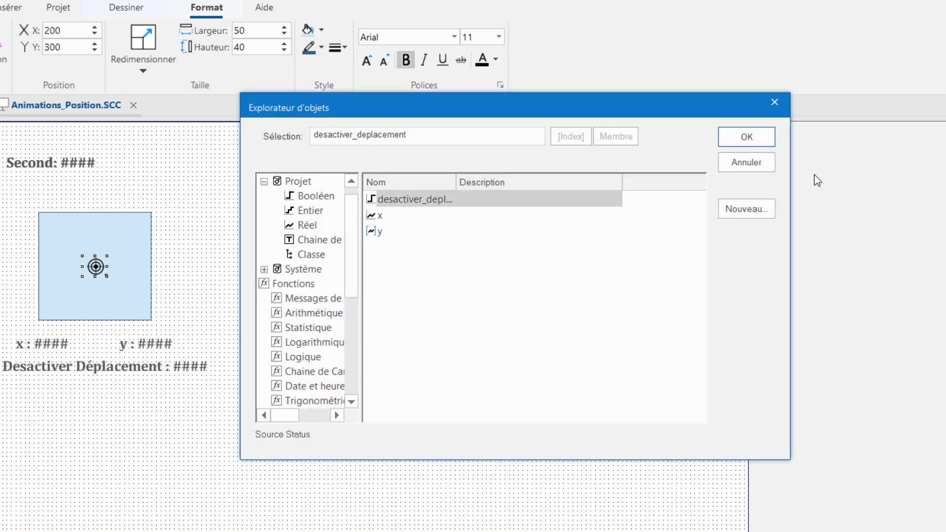
click(747, 138)
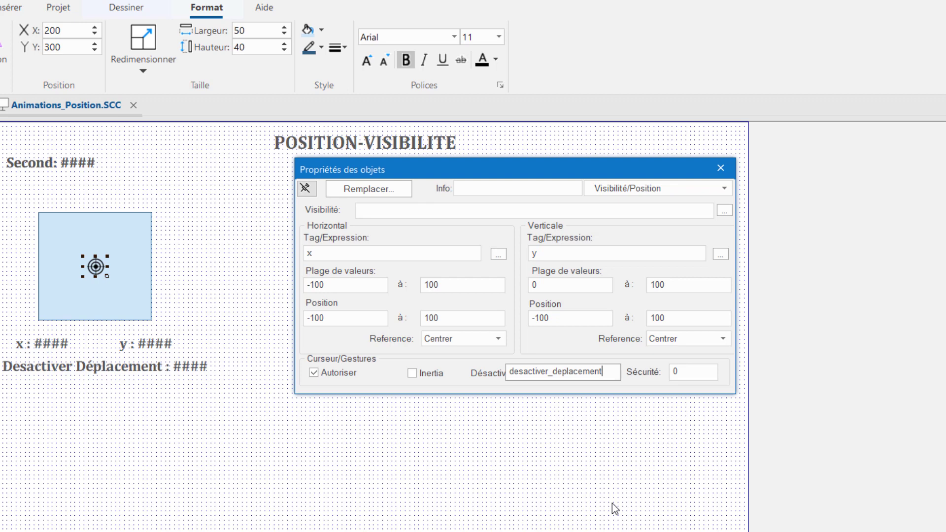
click(722, 166)
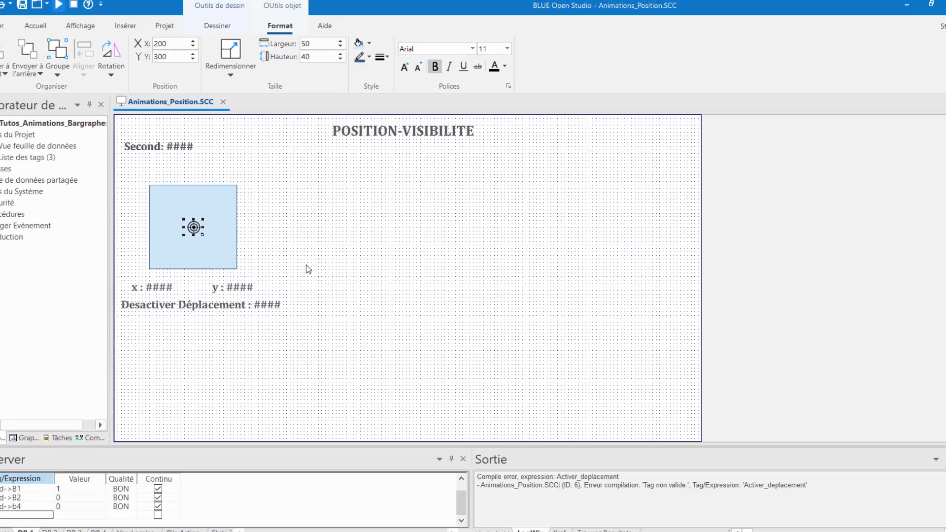
Step: Save and close the Animations_Position screen, and open the POS/VISIB page in the running application
key(ctrl+s)
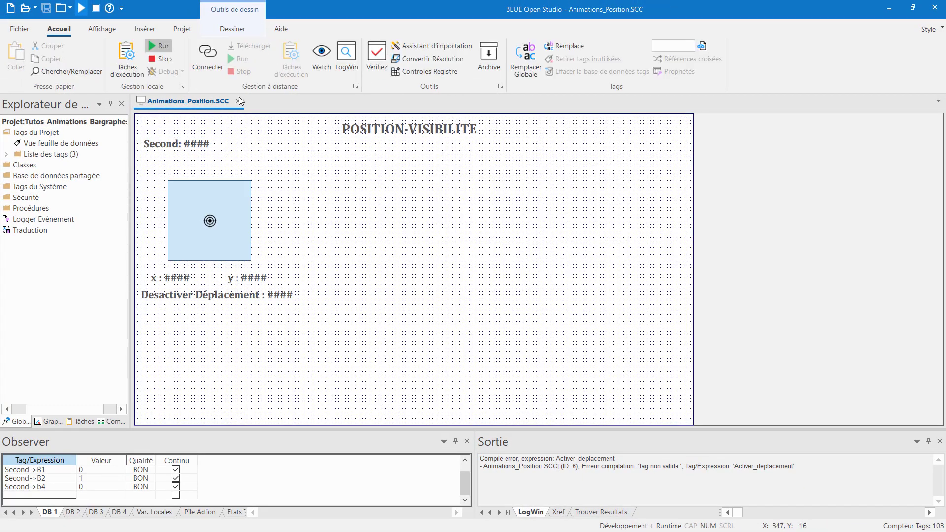
click(239, 101)
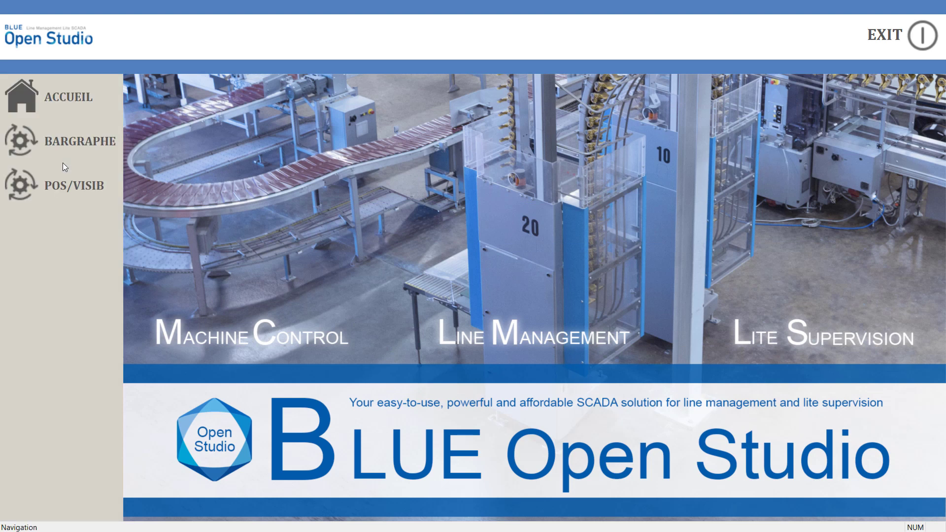
click(61, 193)
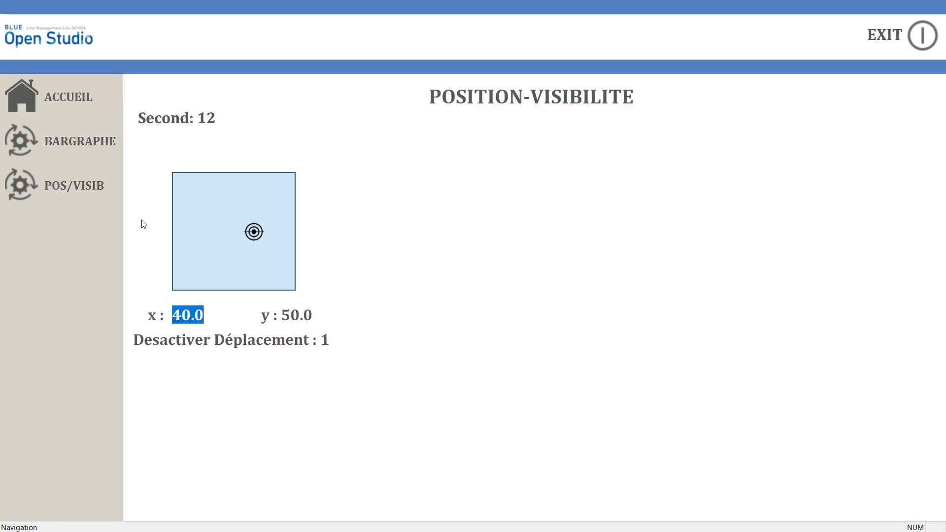
Step: Set the x value to 0.00 on the running POSITION-VISIBILITE page
click(190, 315)
drag(172, 314, 207, 311)
text(0)
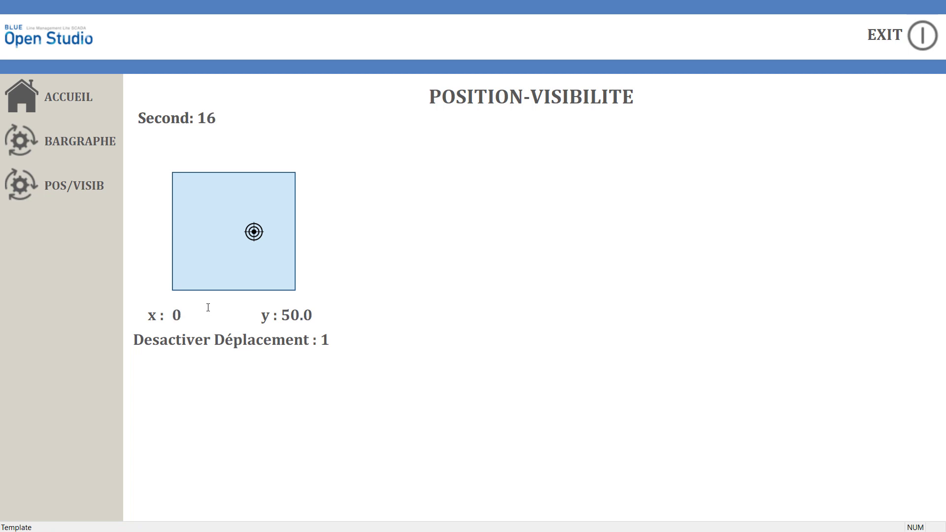
text(.00)
key(Return)
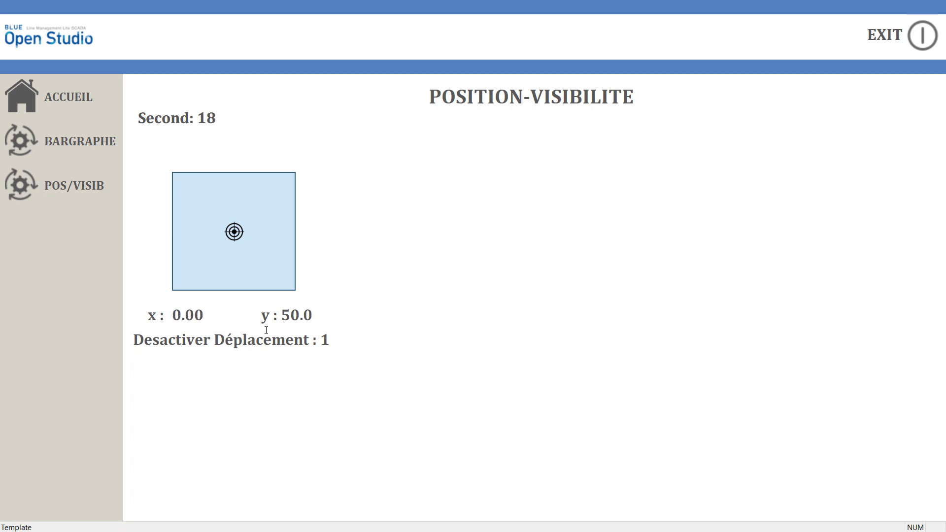
click(242, 371)
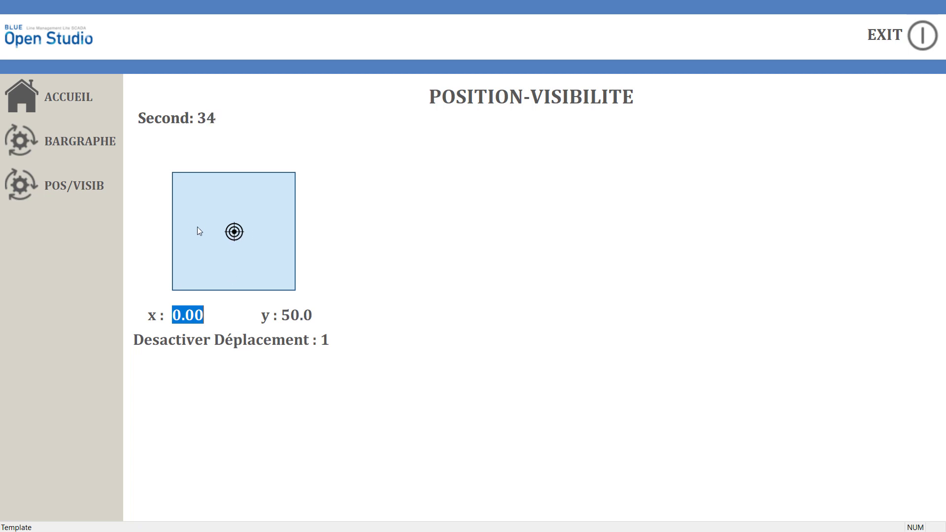
Step: Set Desactiver Déplacement to 0 and move the target with the cursor to about x 60.0, y 49.5
click(326, 340)
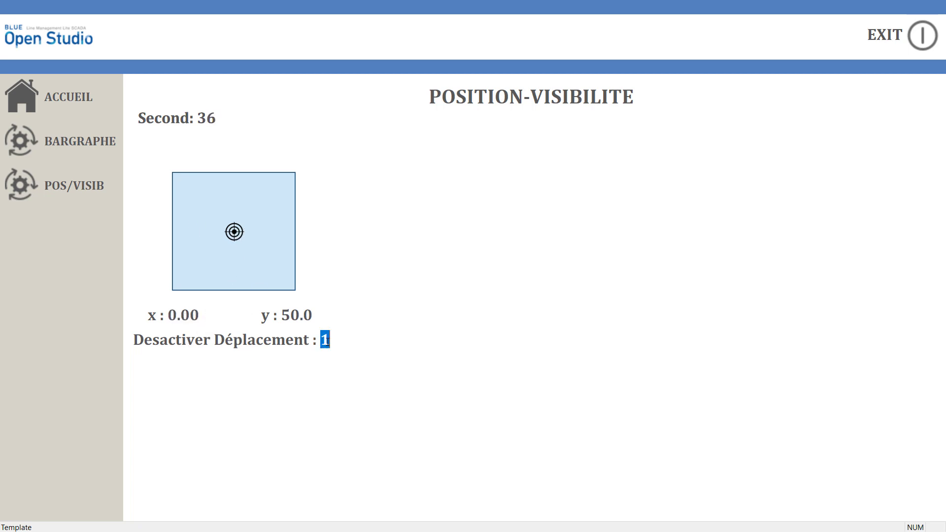
text(0)
click(234, 233)
drag(233, 232, 264, 231)
Step: Set Desactiver Déplacement back to 1 and set the x value to 50
click(329, 340)
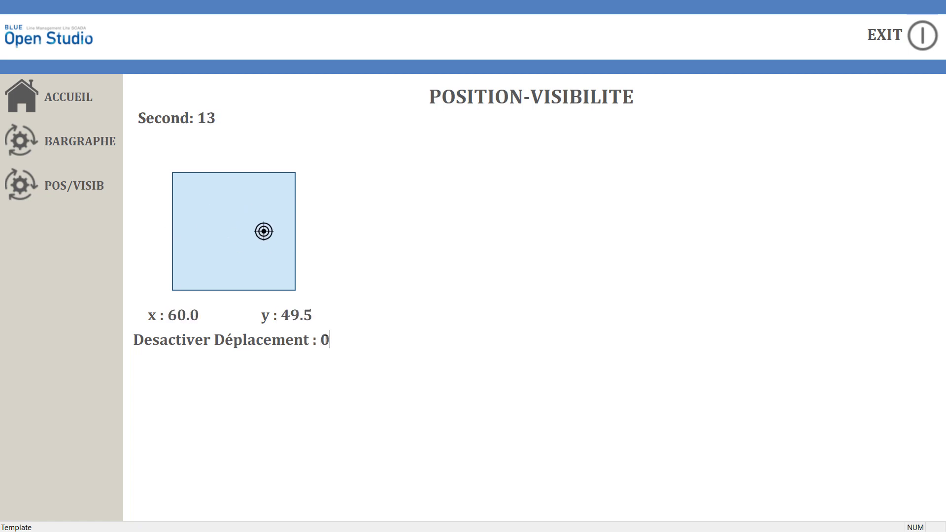
double_click(330, 339)
text(1)
key(Return)
click(188, 312)
text(50)
key(Return)
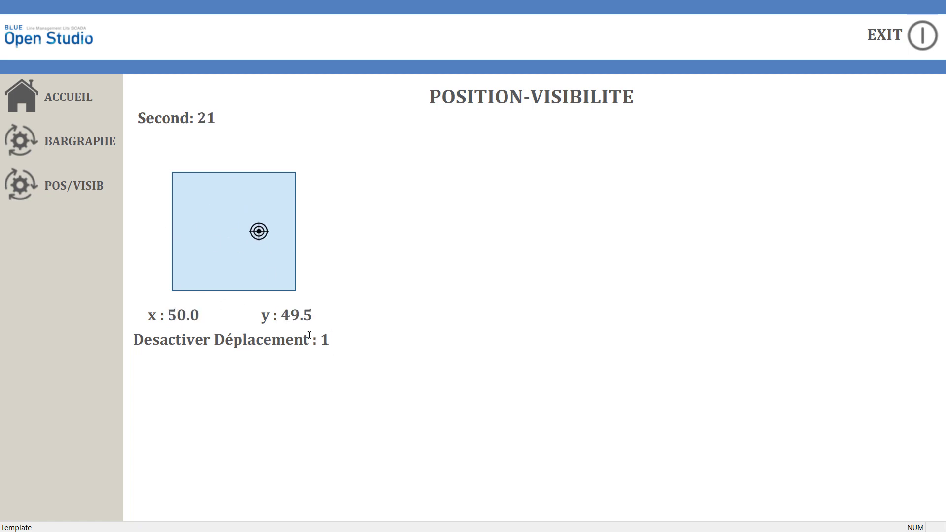
Step: Test the target's vertical movement by setting y successively to 10, -100, 0, 200 and 100
click(308, 315)
text(10)
key(Return)
click(311, 316)
text(-100)
key(Return)
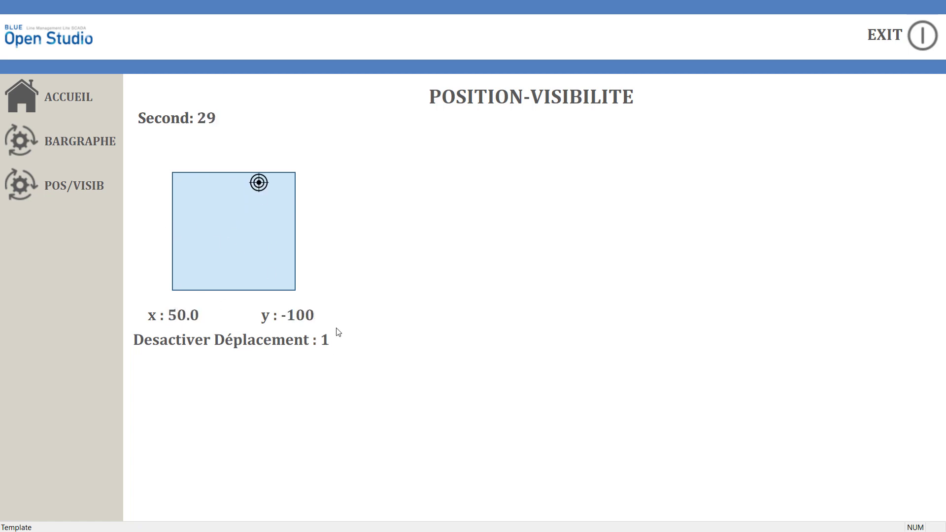
click(329, 315)
text(0)
key(Return)
click(331, 316)
text(200)
key(Return)
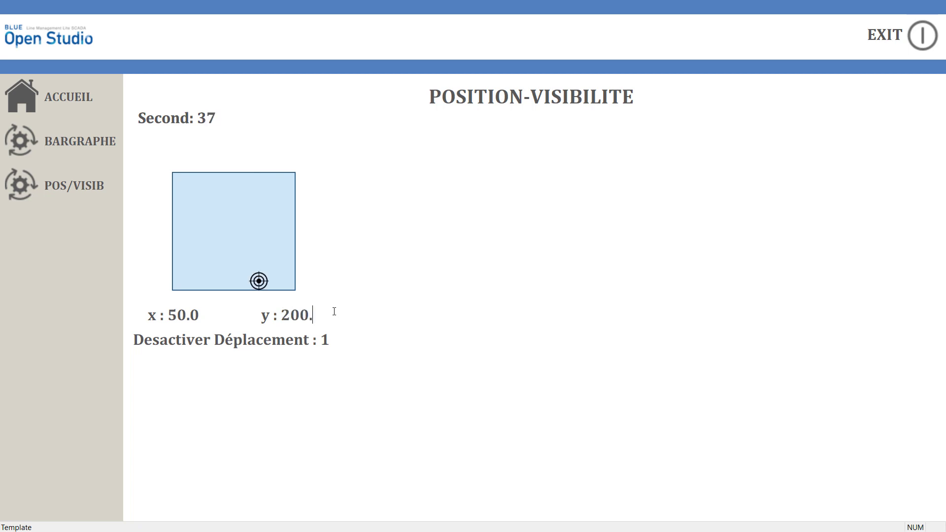
click(309, 314)
text(100.)
Step: Exit the running application and return to the Animations_Position screen in BLUE Open Studio
click(915, 48)
click(479, 315)
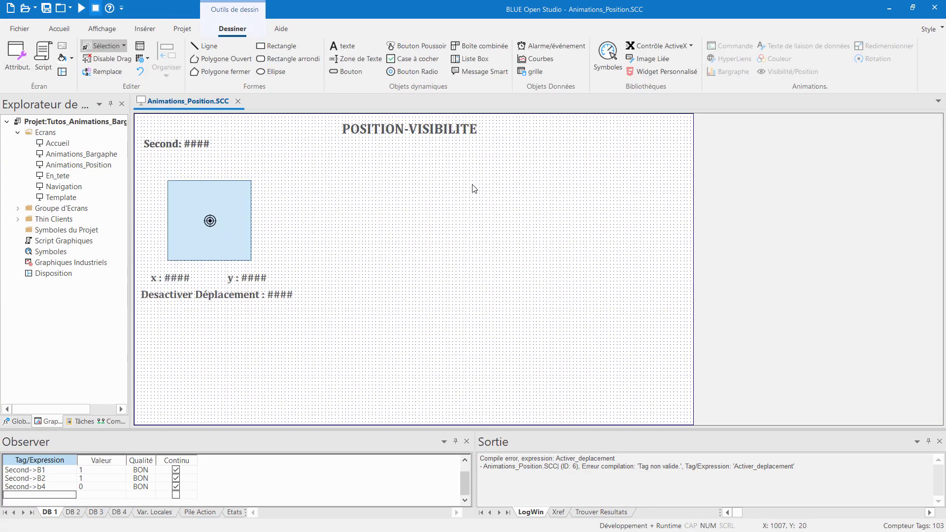
Step: Insert the Flame picture as a linked image to the right of the blue rectangle, sized about 273 by 286
click(649, 63)
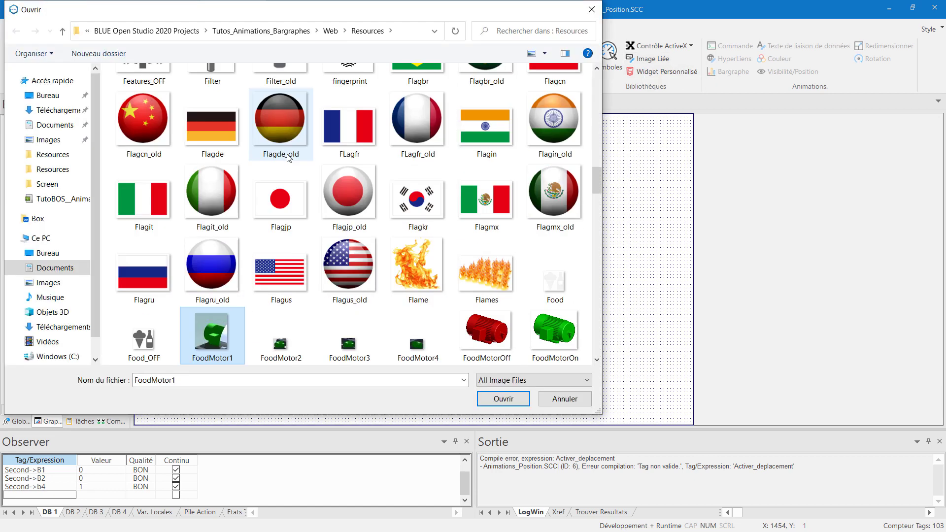
double_click(480, 271)
drag(166, 154, 389, 196)
drag(417, 225, 488, 245)
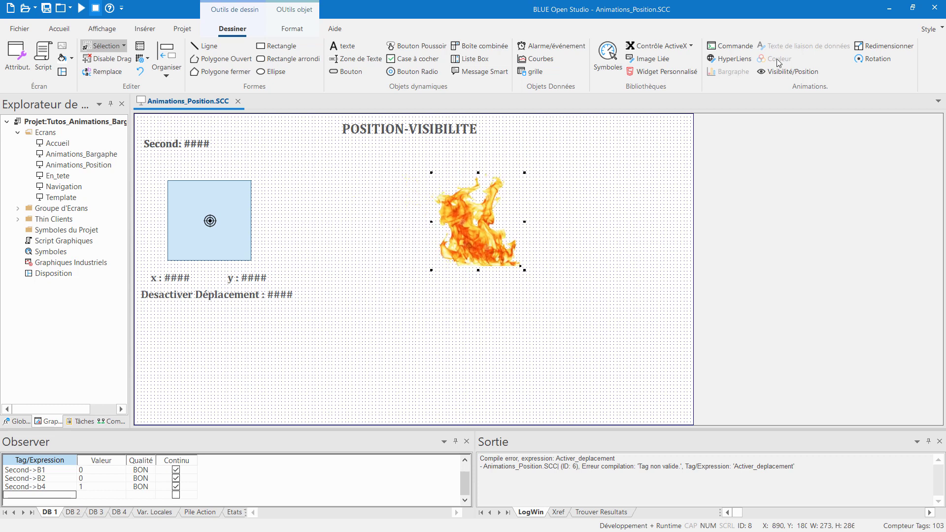
Step: Open the flame image's Visibility/Position properties and try constant visibility values such as 1, 0 and 0.1, clearing them again
double_click(478, 226)
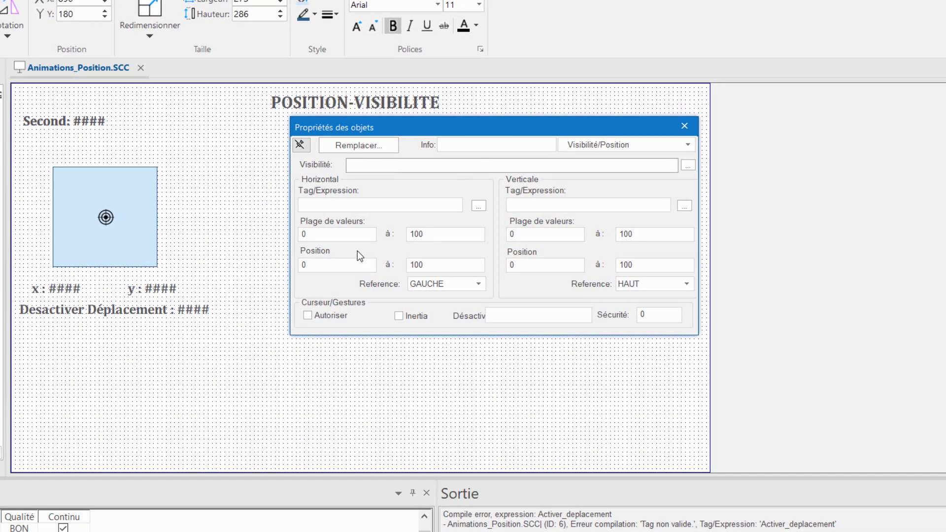
text(10)
key(BackSpace)
key(BackSpace)
text(0.1)
key(BackSpace)
key(BackSpace)
key(BackSpace)
Step: Set the flame image's visibility expression to Second/59 and close the object properties
text(Second/59)
drag(403, 164, 348, 165)
click(391, 167)
drag(390, 164, 415, 167)
click(685, 126)
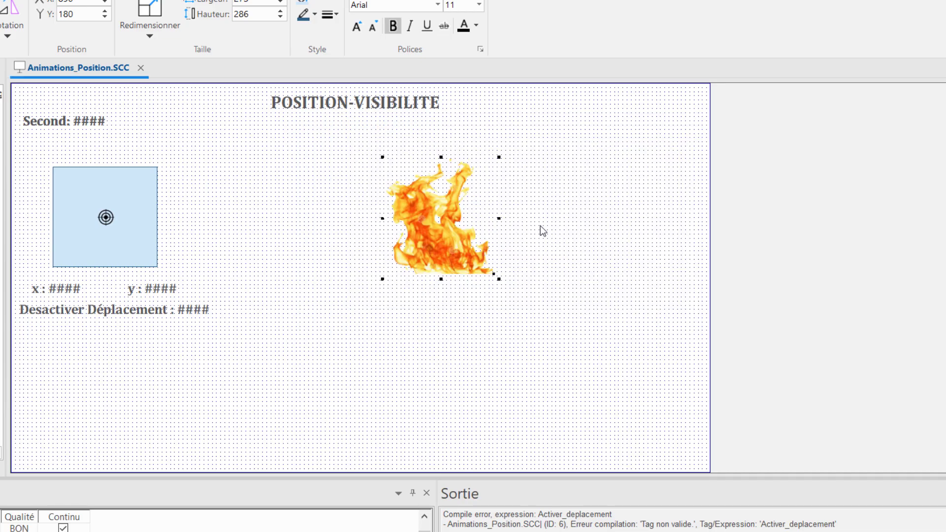
Step: Close the Animations_Position screen and save its changes
right_click(320, 215)
click(141, 69)
click(457, 295)
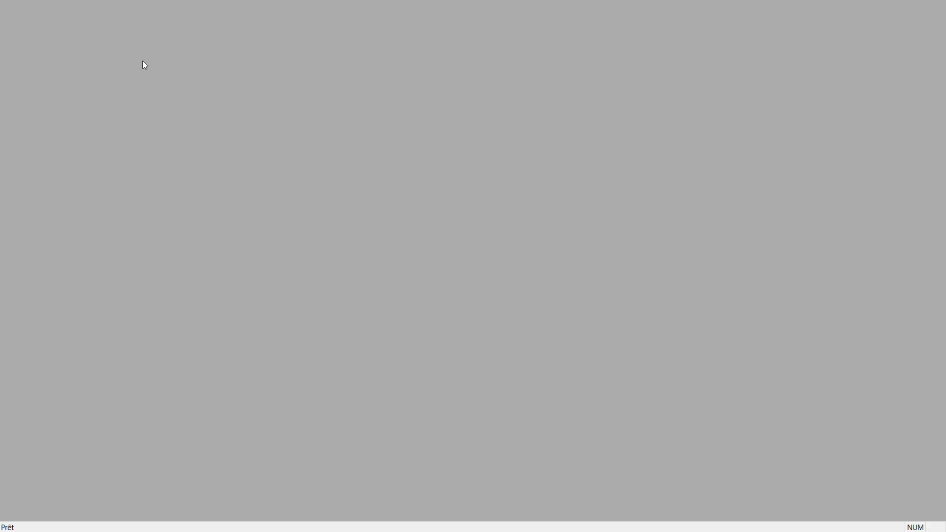